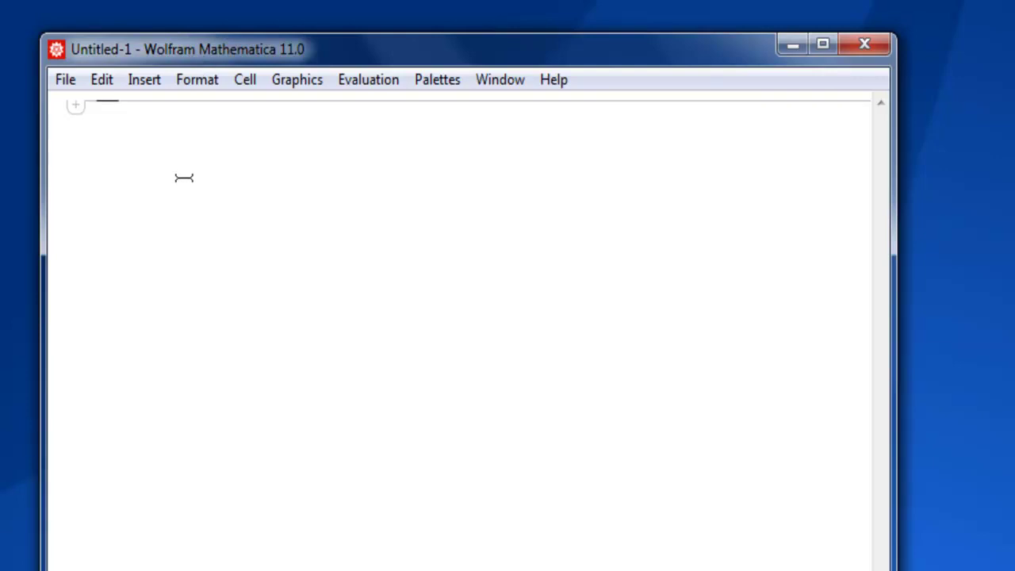
- Enter alist = {14, 18, 2, 19, 21, 30, 28, 43} and evaluate it
type("alist")
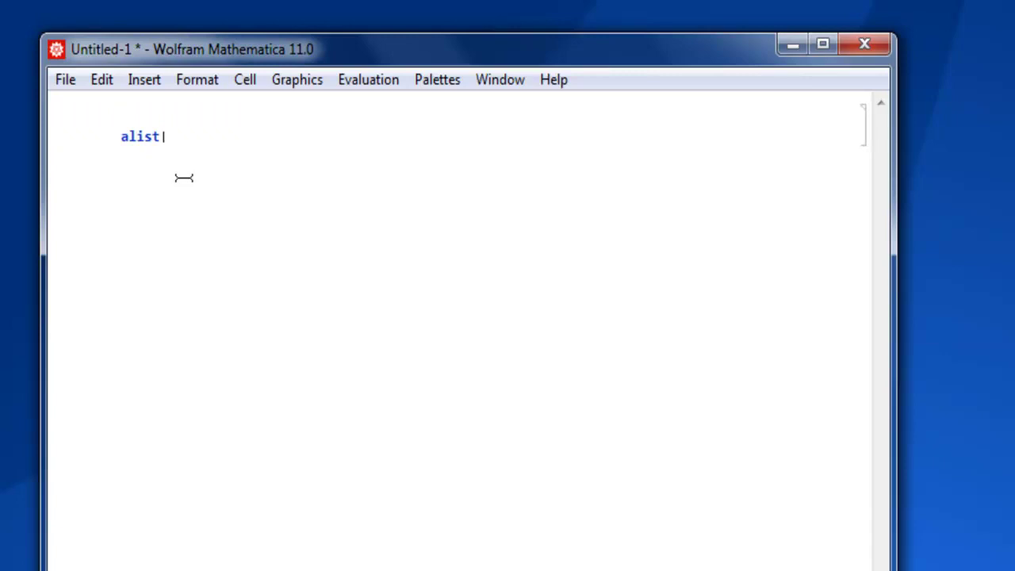
type(" = {14, 18,")
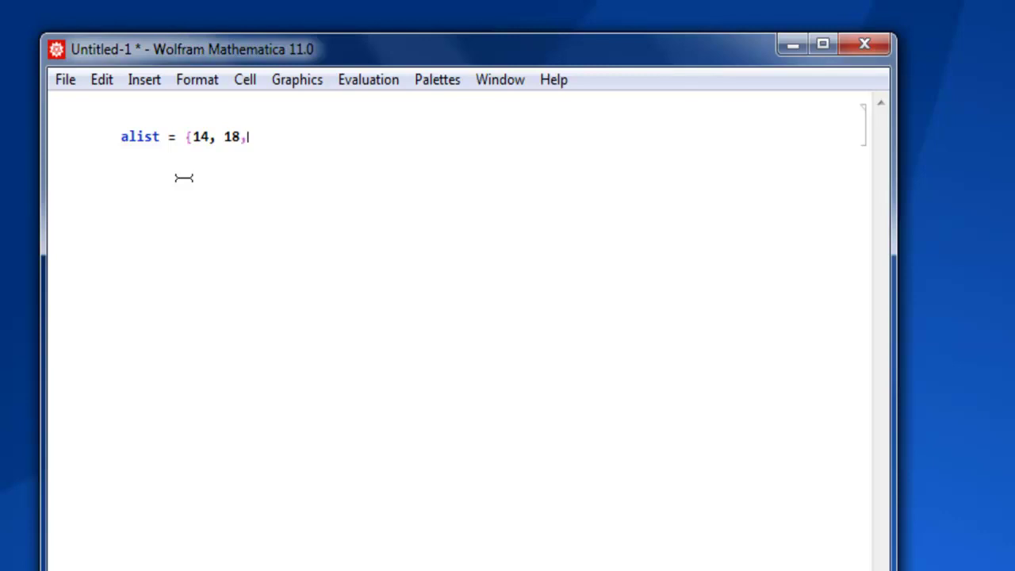
type(" 2, 19, 21, 30, ")
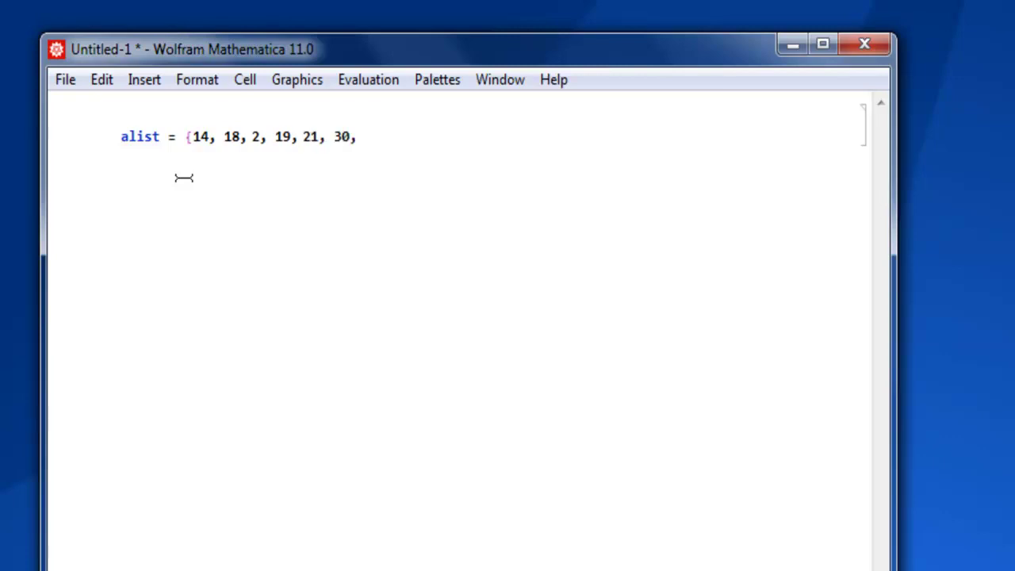
type("28, 43}")
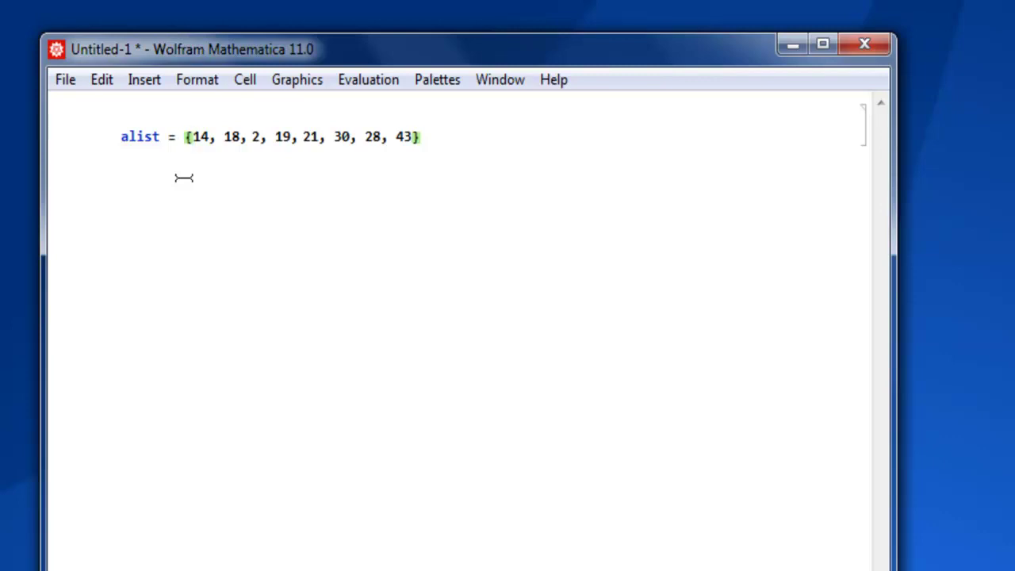
key("shift+Return")
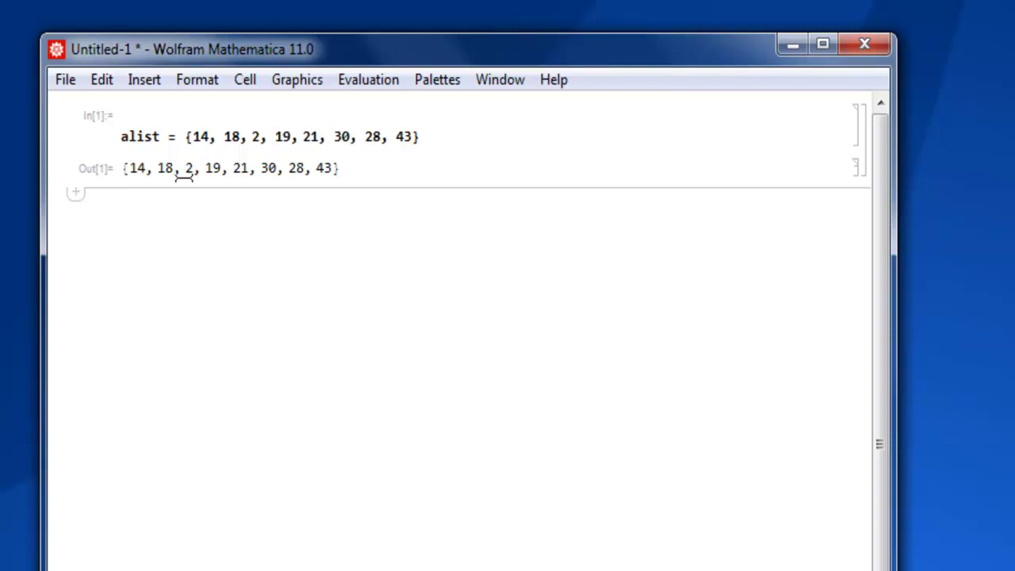
- Evaluate Variance[alist] in a new cell, returning the exact fraction 8247/56
key("alt+9")
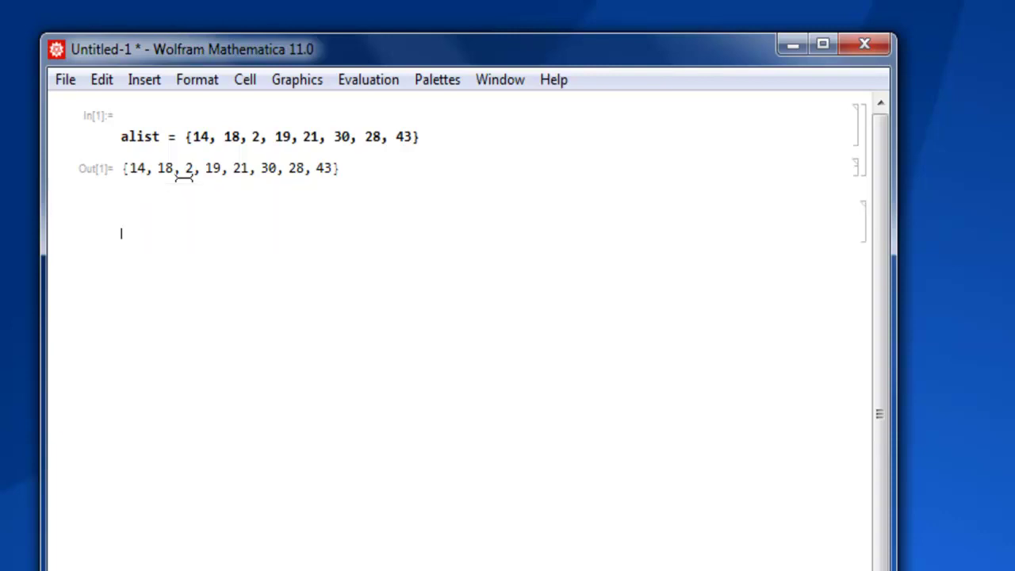
type("Vari")
key("Return")
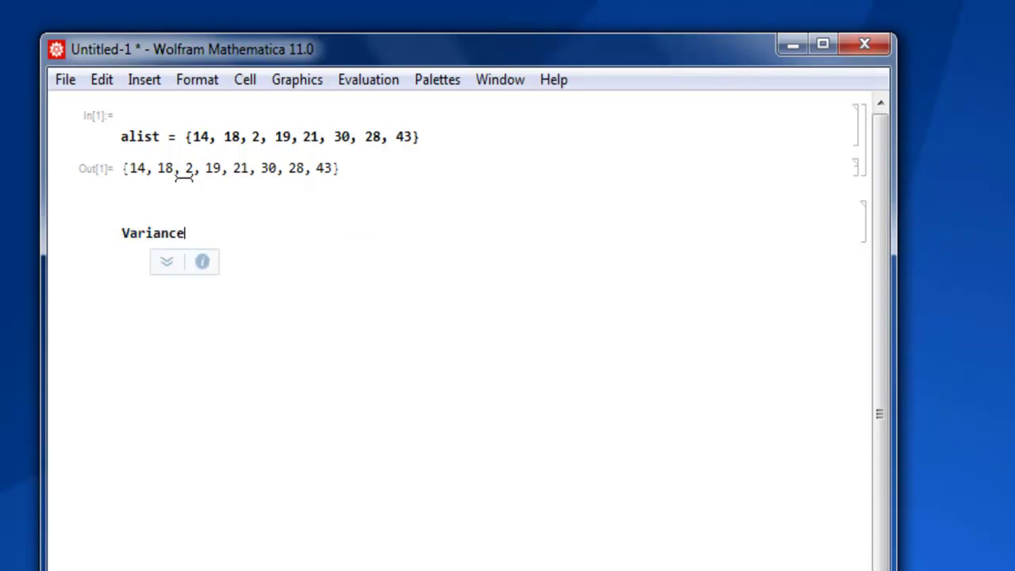
type("[alist")
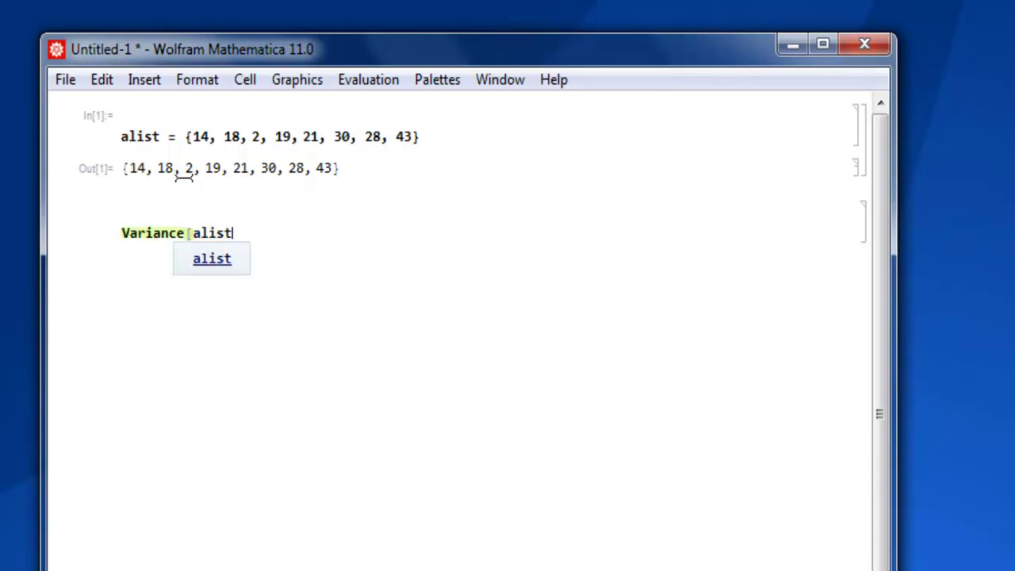
type("]")
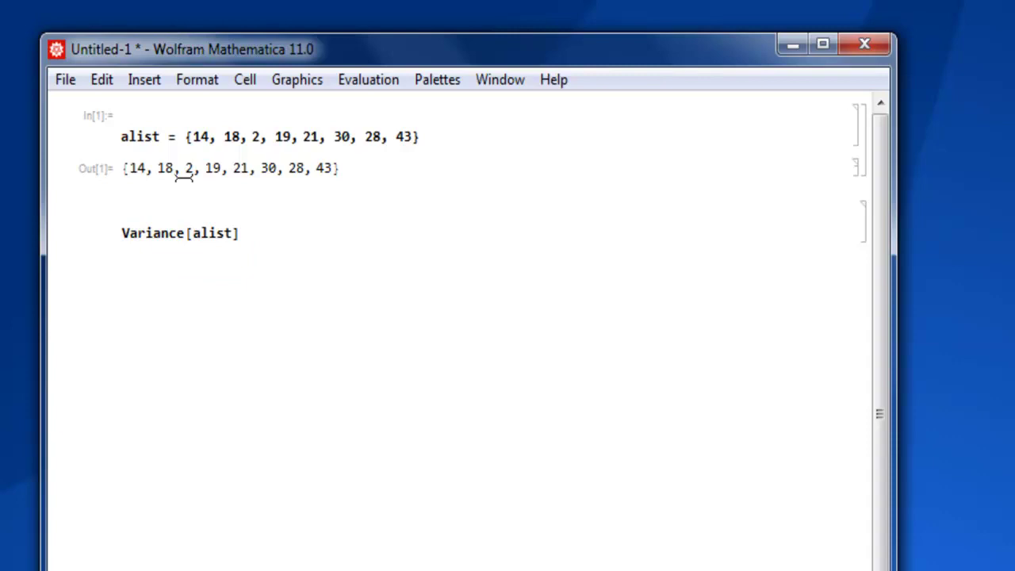
key("shift+Return")
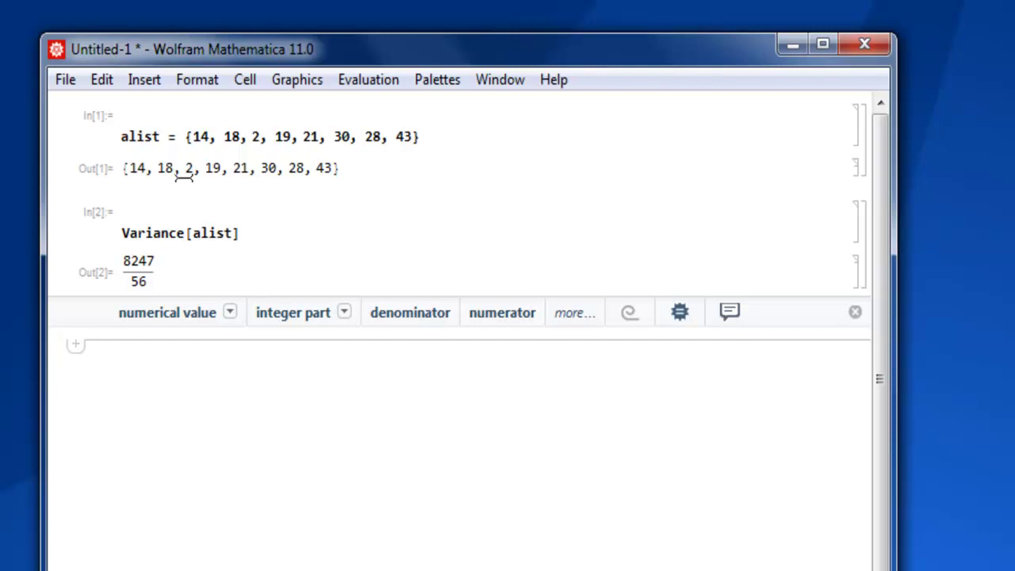
- Get the variance as decimal 147.268 via the numerical-value suggestion and N[Variance[alist]]
left_click(163, 304)
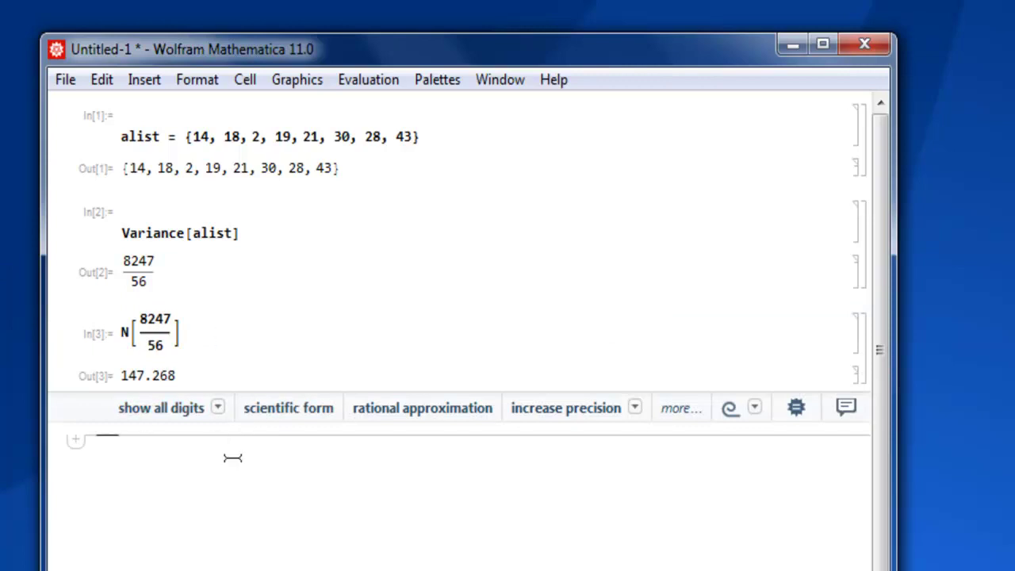
type("N")
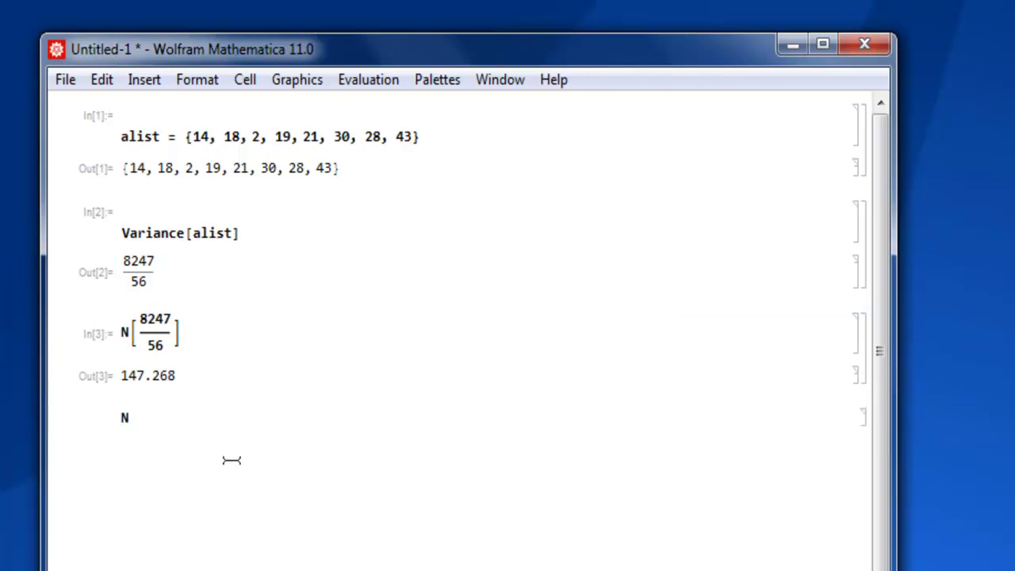
type("[")
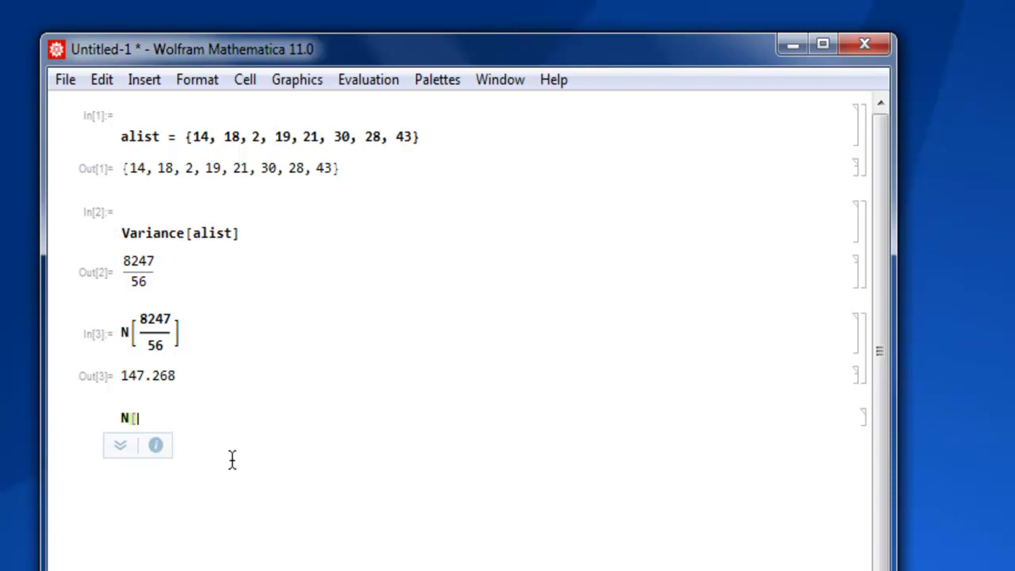
type("Va")
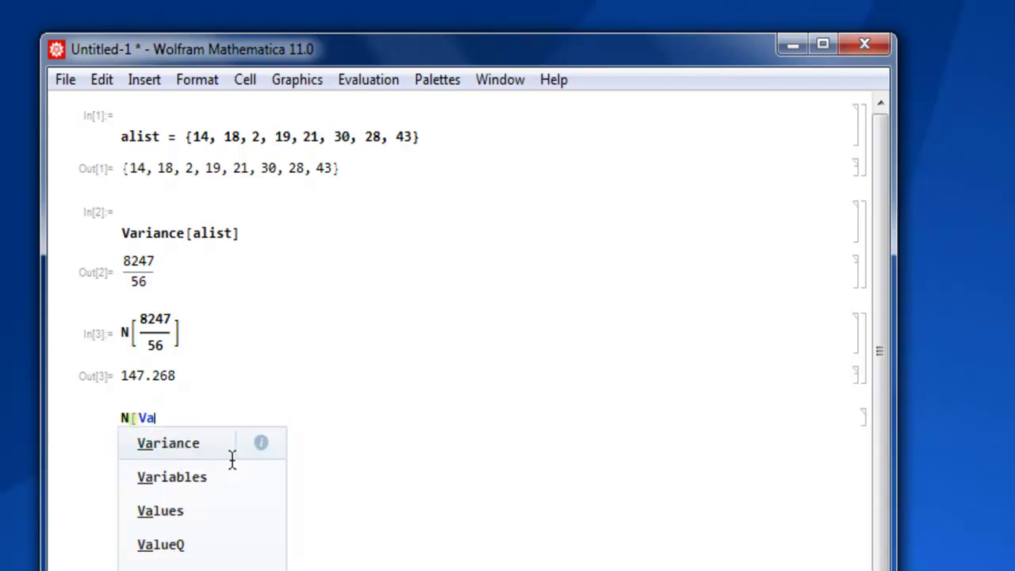
left_click(231, 458)
type("[alist")
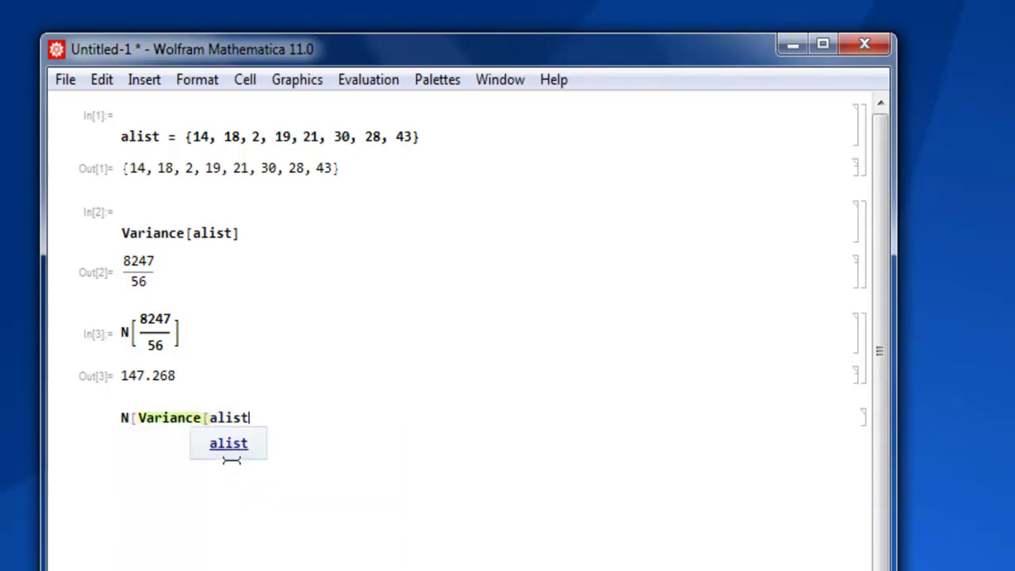
type("]]]")
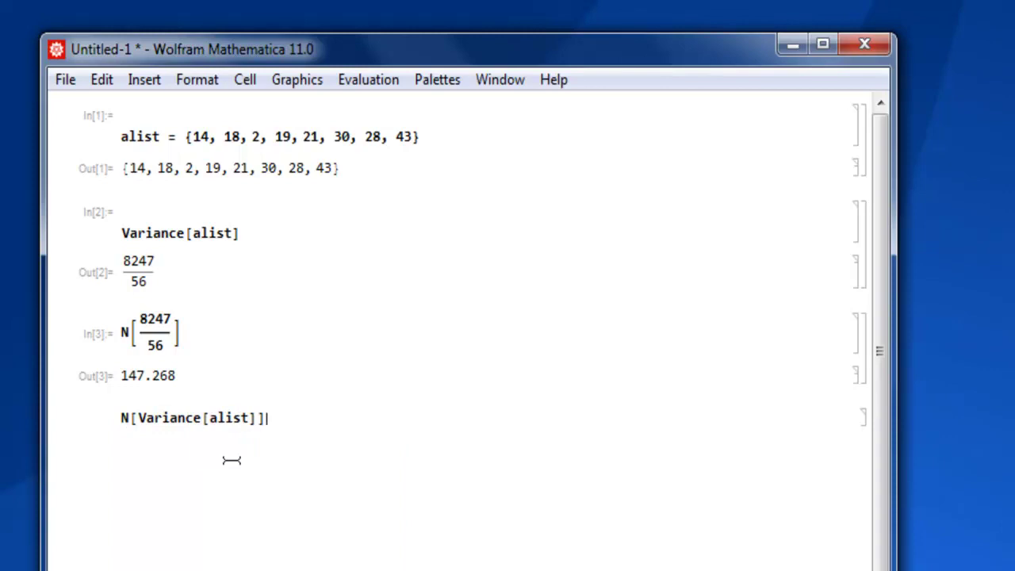
key("shift+Return")
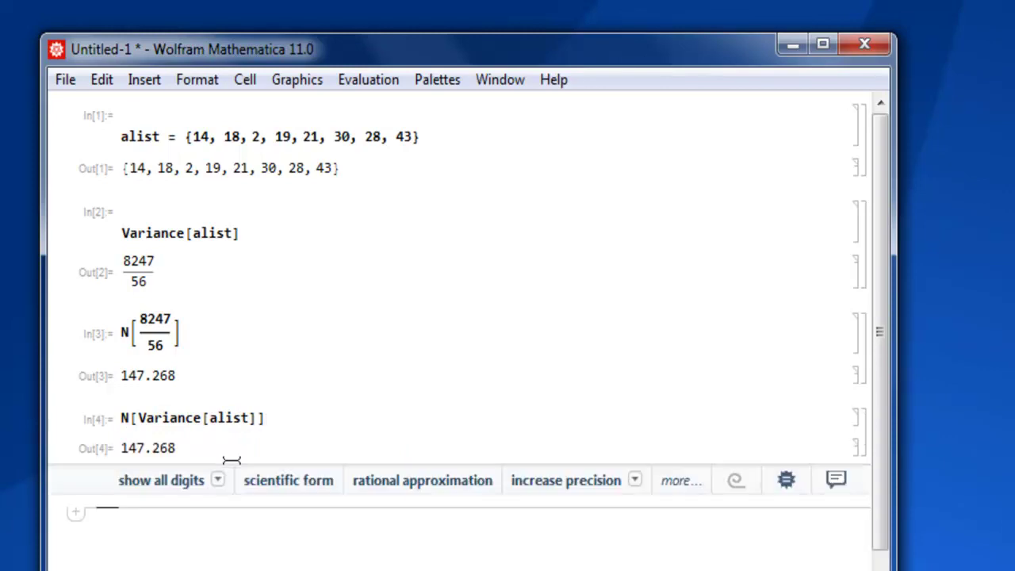
- Review the earlier variance results and create an empty input cell below Out[4]
scroll(542, 328, "down", 4)
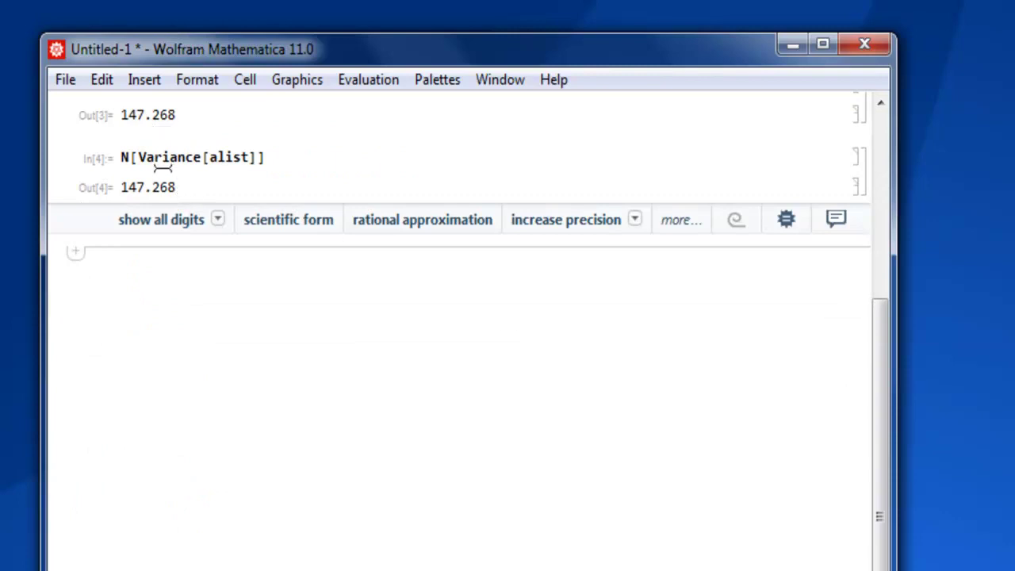
scroll(265, 163, "up", 3)
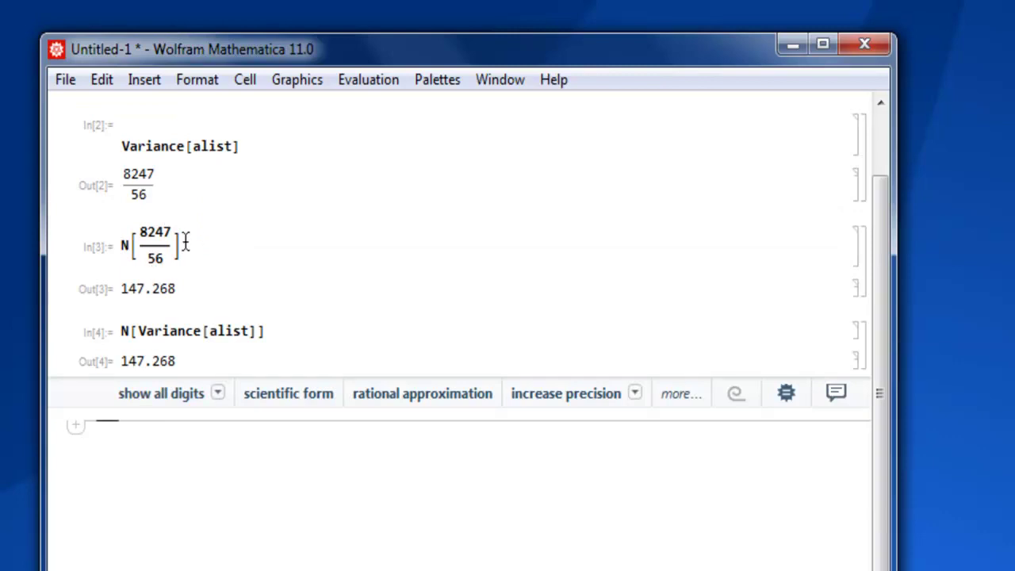
scroll(310, 224, "down", 3)
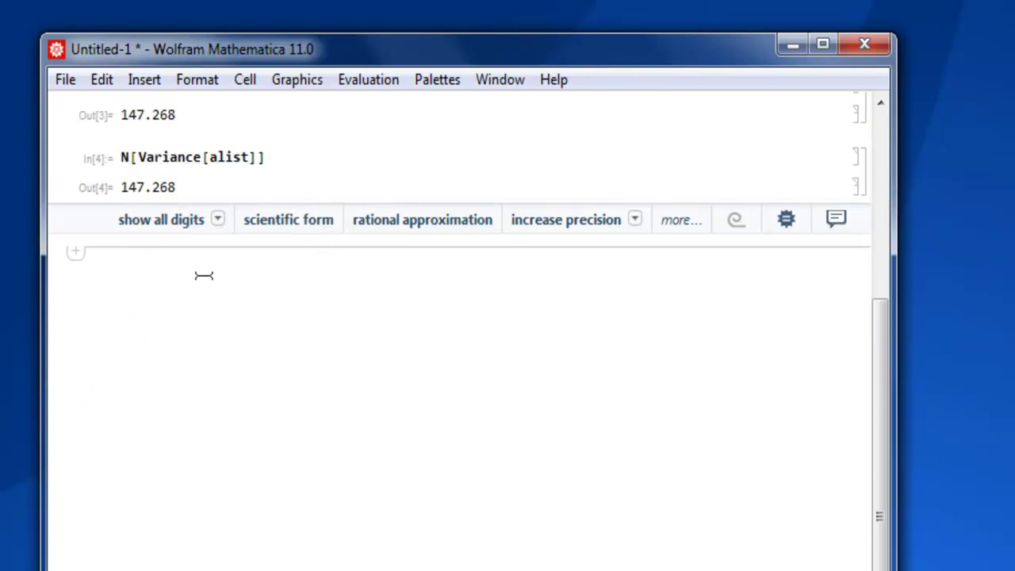
left_click(202, 276)
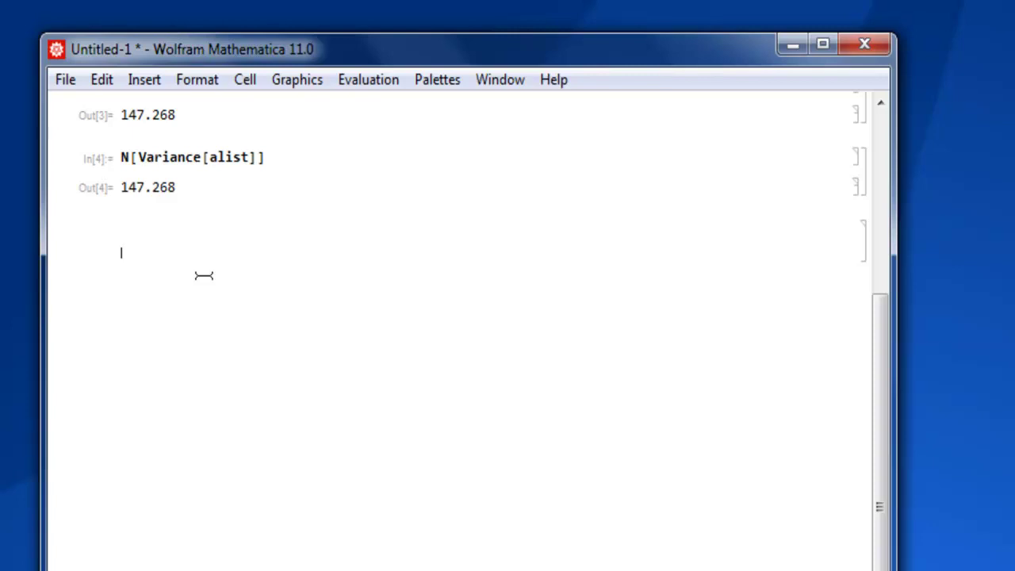
- Evaluate N[Mean[alist]] to get 21.875, then begin the next cell with 'N['
type("N[")
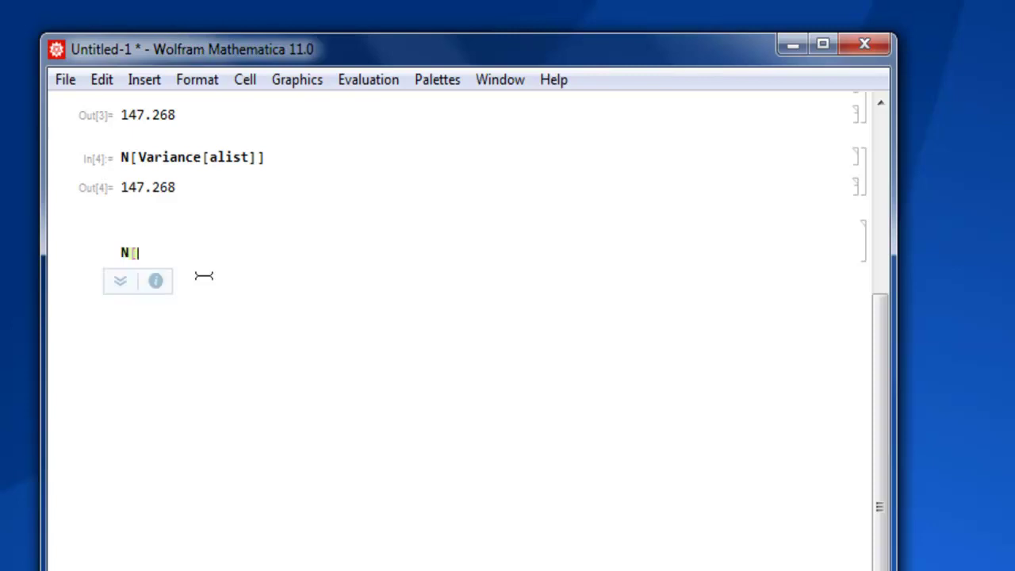
type("Me")
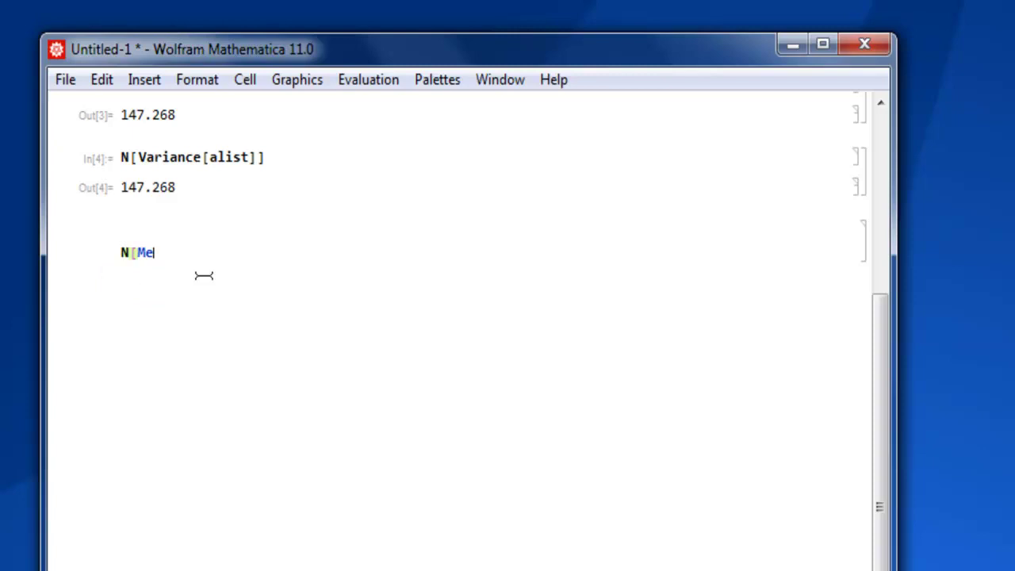
type("an[alist")
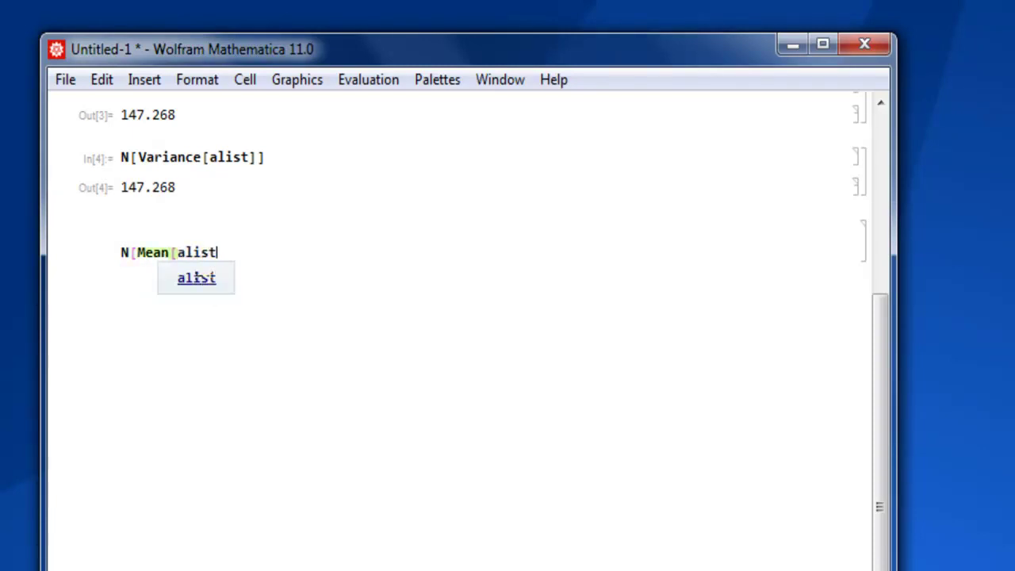
type("]]")
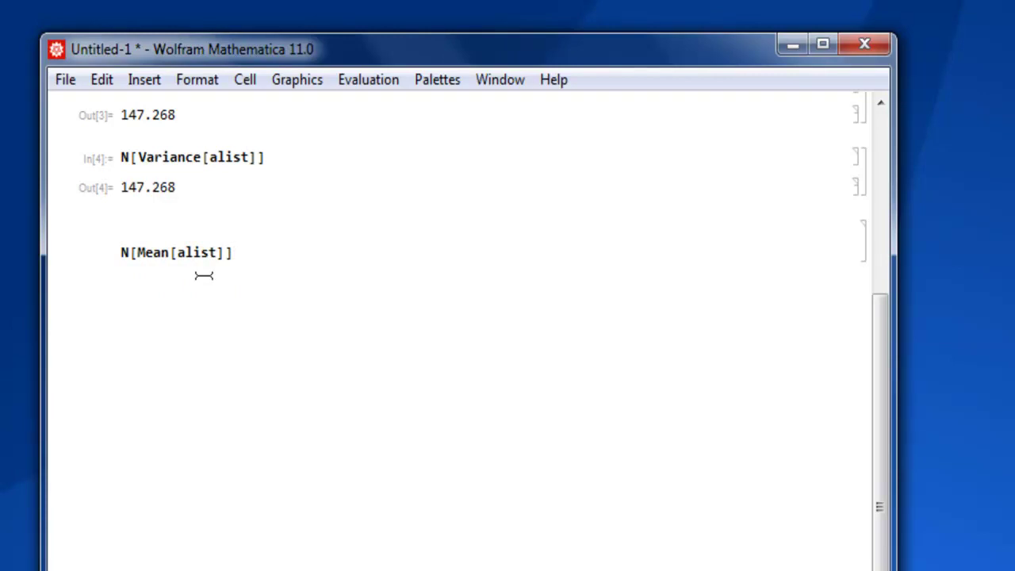
key("shift+Return")
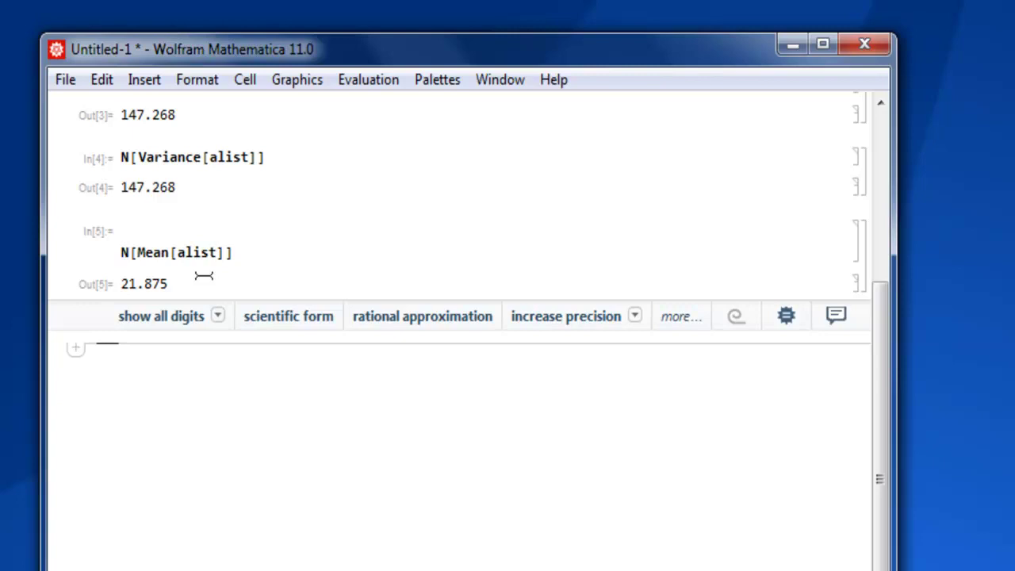
key("Return")
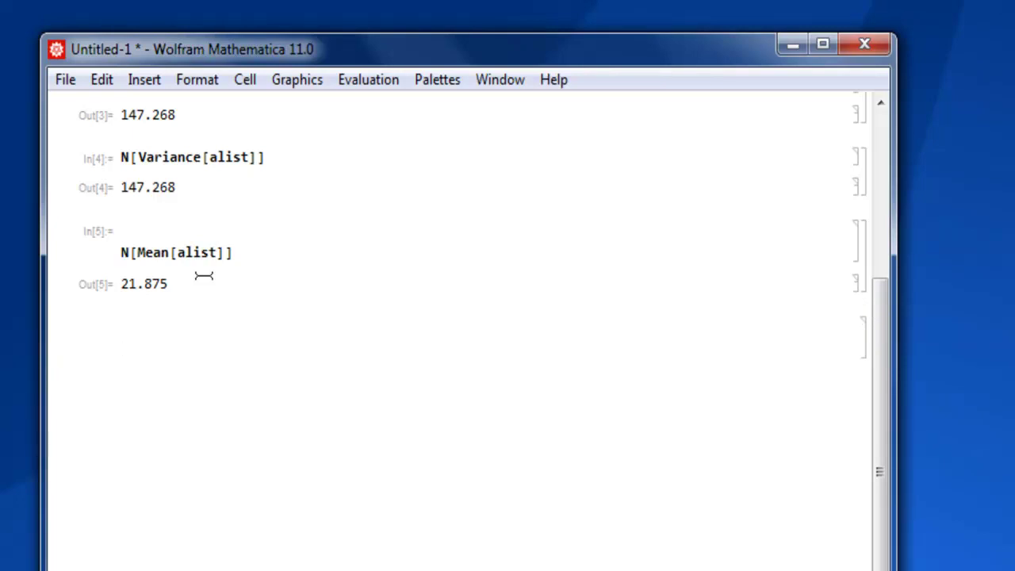
type("N[")
- Complete and evaluate N[StandardDeviation[alist]], giving 12.1354
key("BackSpace")
type("[")
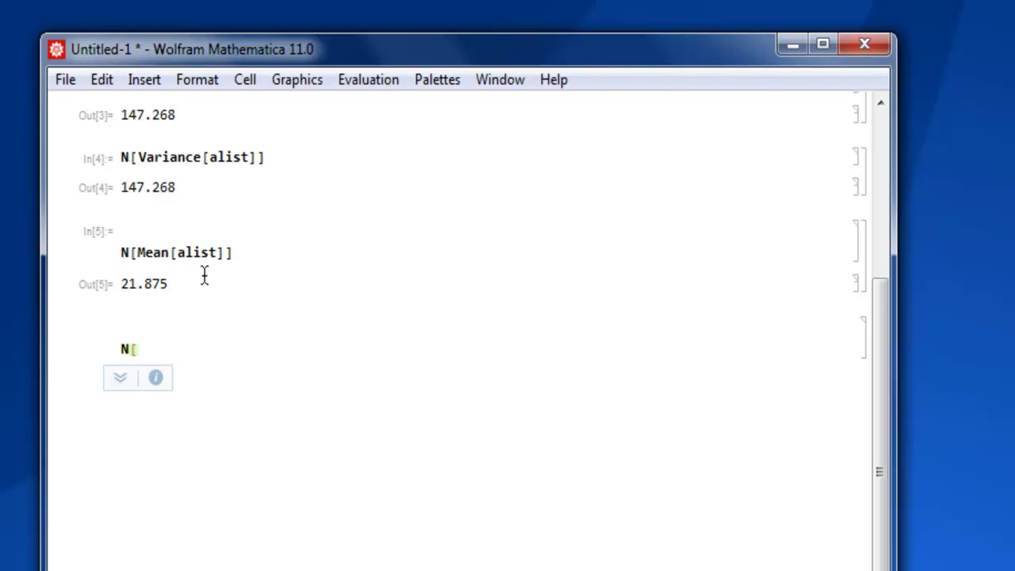
type("S")
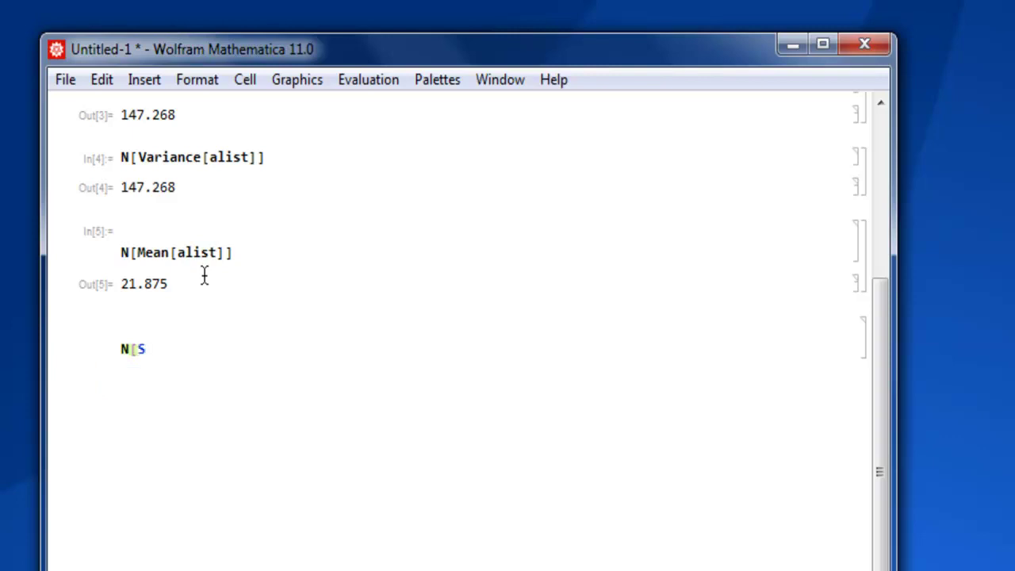
type("ta")
key("Return")
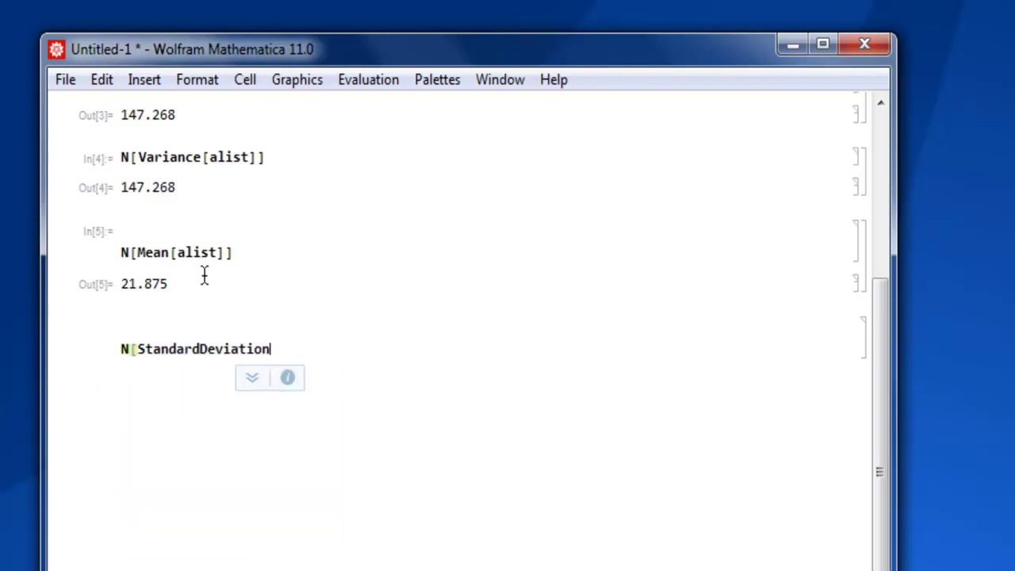
type("[alis")
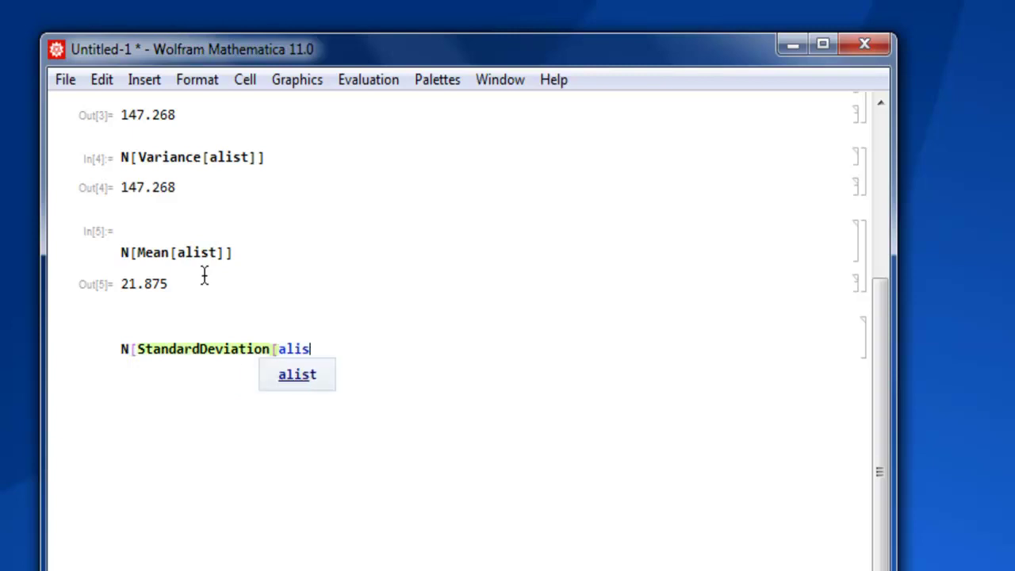
type("t]]")
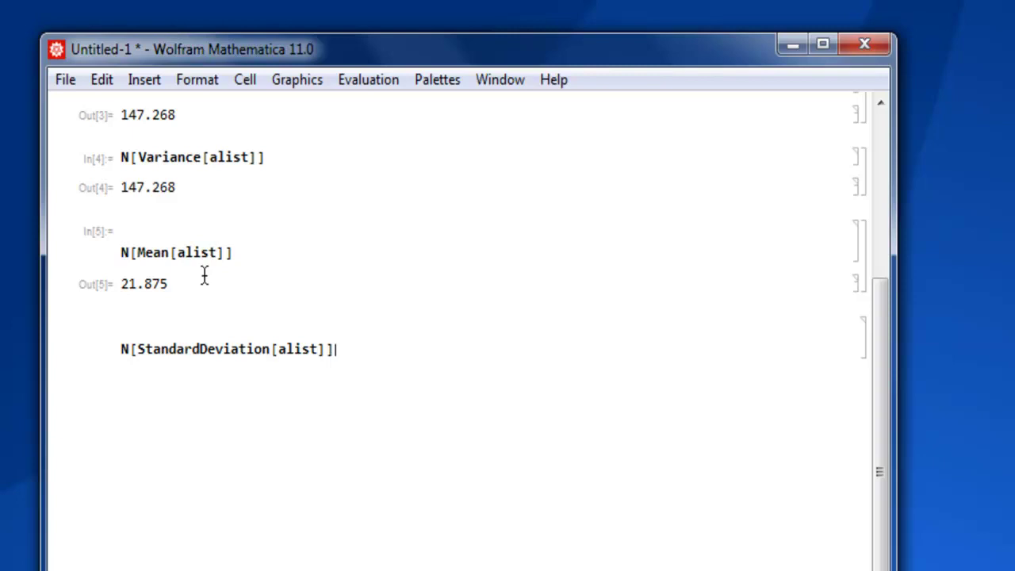
key("shift+Return")
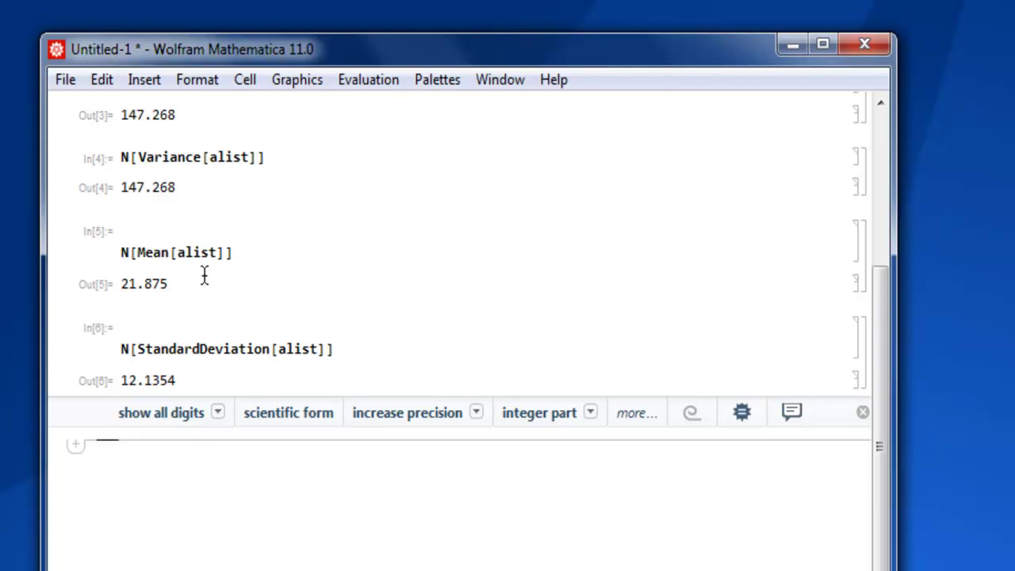
- Square the previous result with %^2, giving 147.268
type("%")
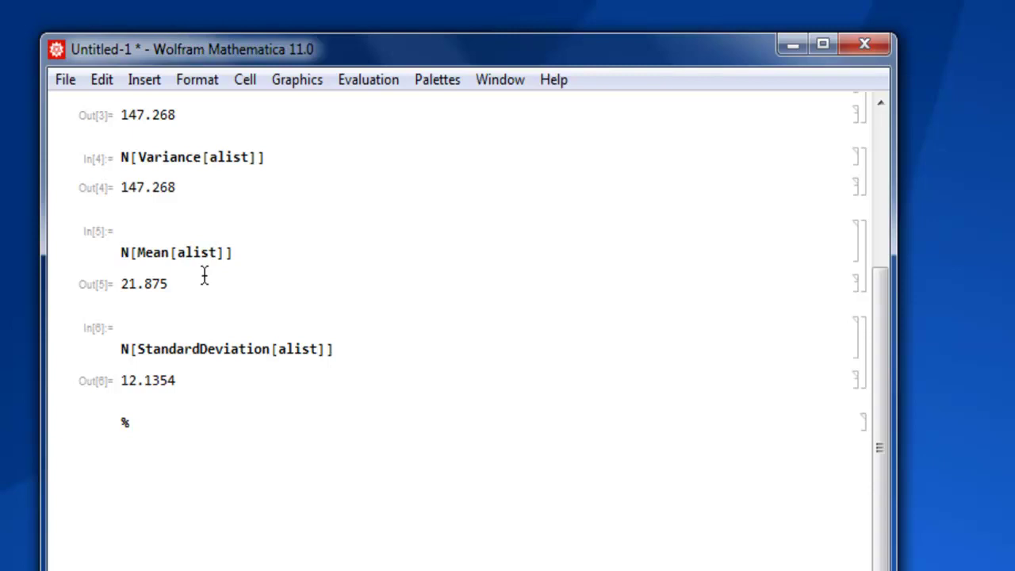
type("^2")
key("shift+Return")
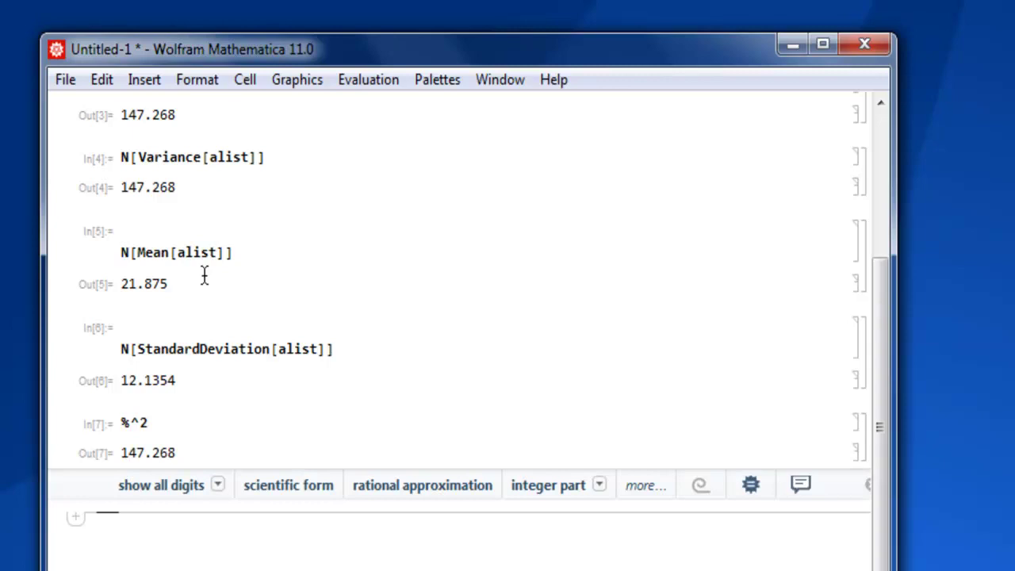
- Compare the squared result 147.268 against the earlier variance value in Out[4]
left_click_drag(140, 454, 163, 446)
left_click(211, 424)
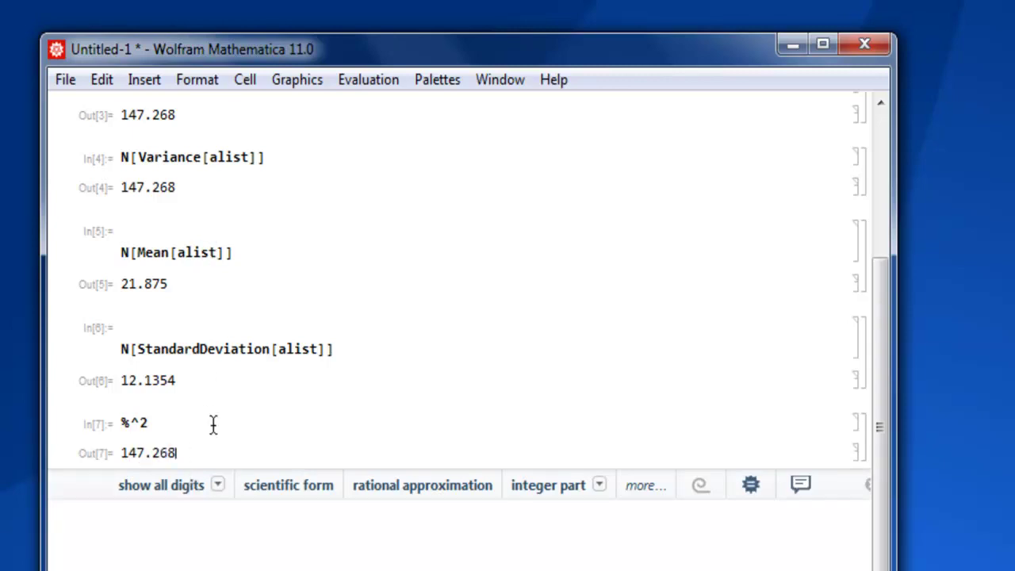
left_click_drag(136, 188, 205, 186)
left_click(205, 186)
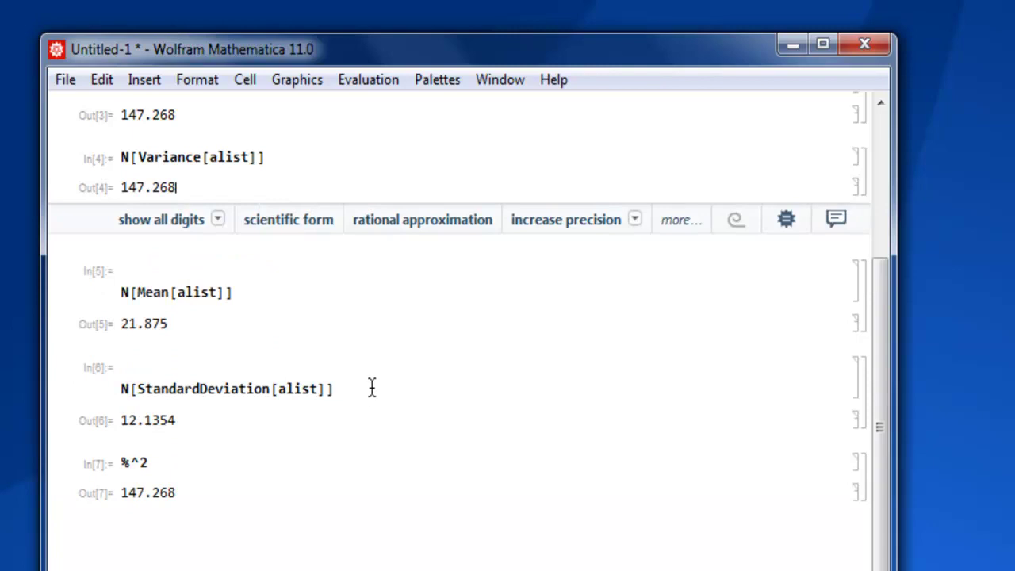
scroll(396, 365, "down", 5)
scroll(396, 357, "down", 2)
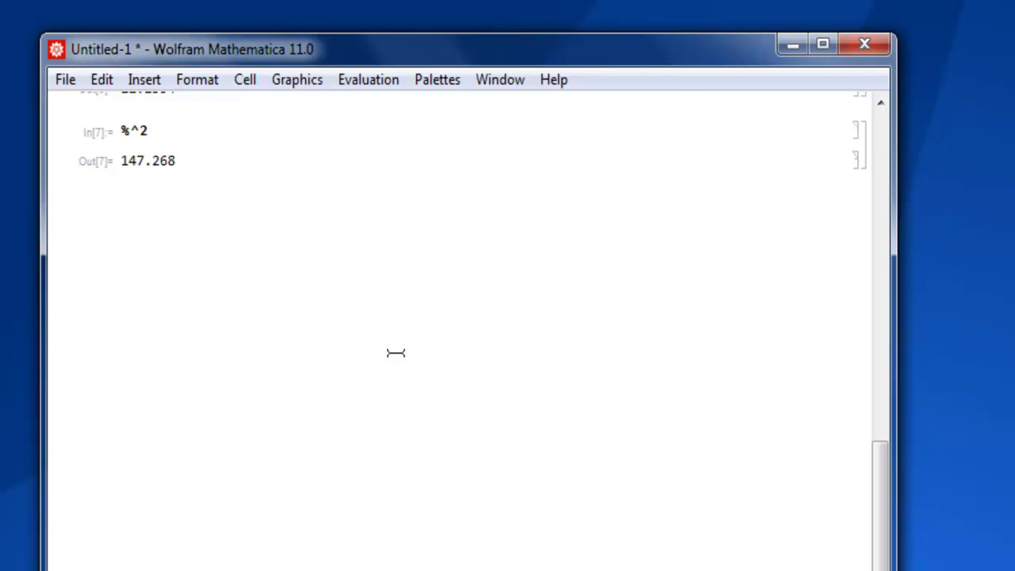
- Enter blist = {{1, 3}, {8, 2}, {3, 13}} on a new line after Out[7] and evaluate it
left_click(200, 161)
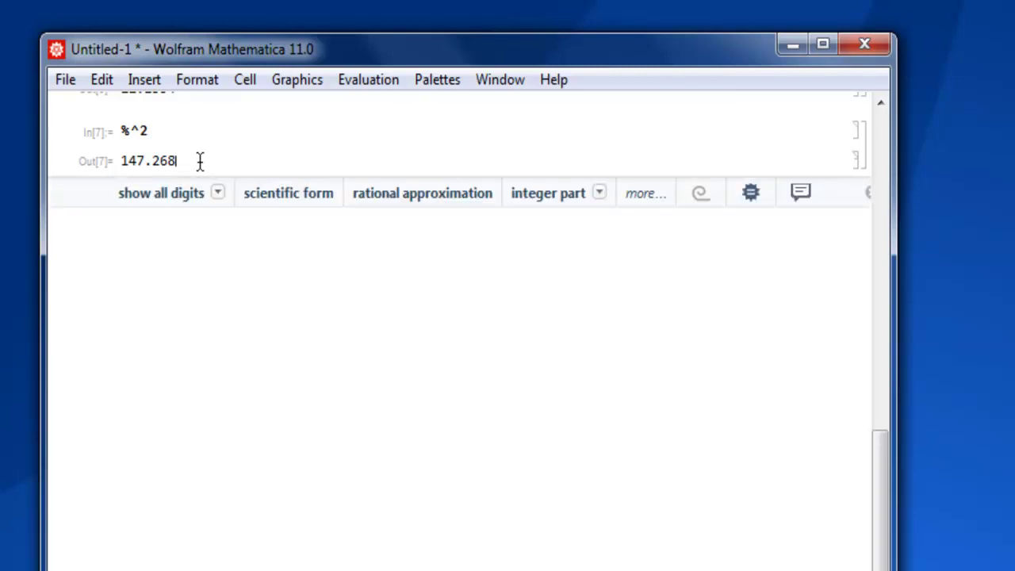
key("Return")
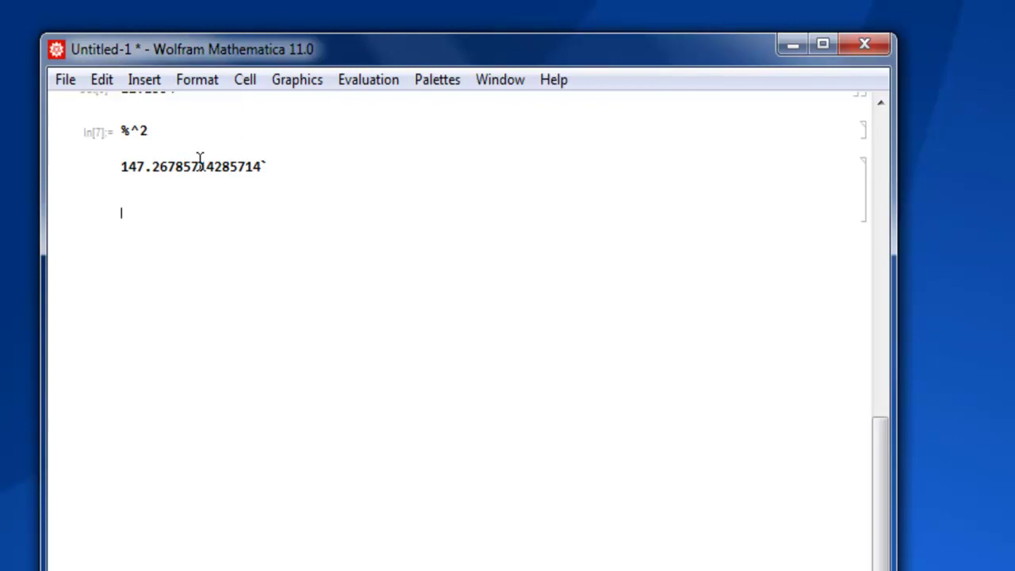
type("blist = {}")
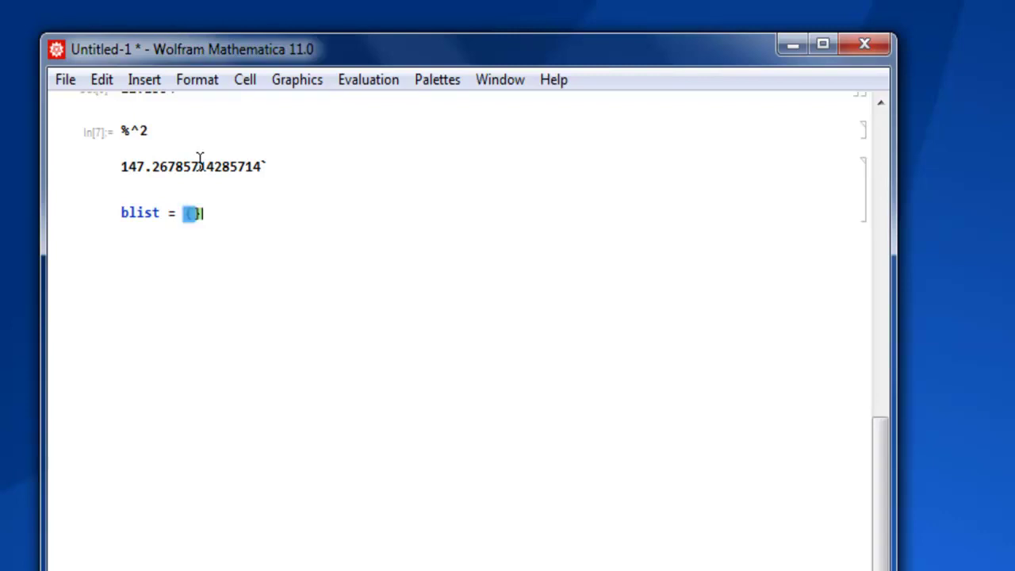
key("Left")
type("{1, 3")
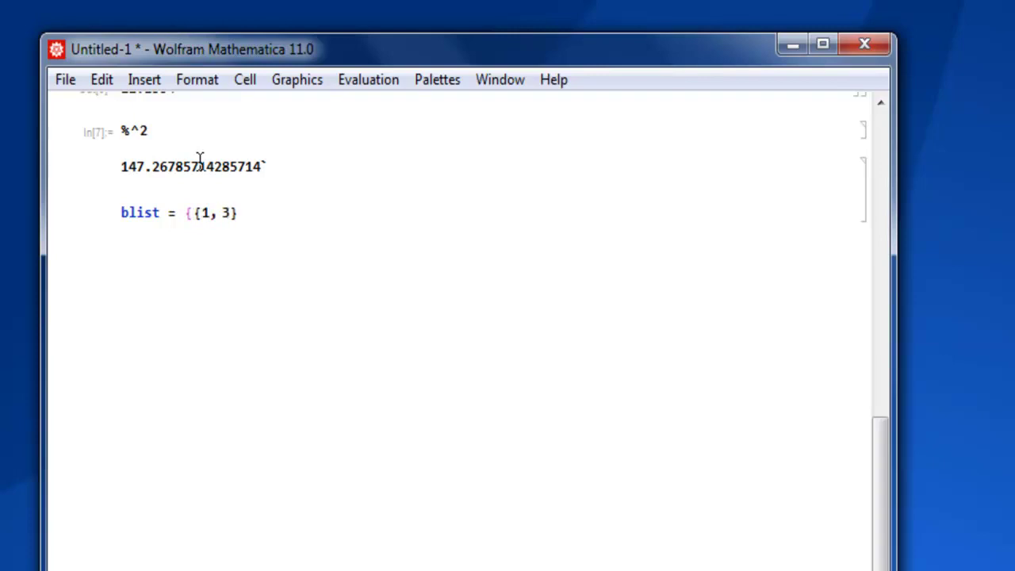
type("}, {8, 2}")
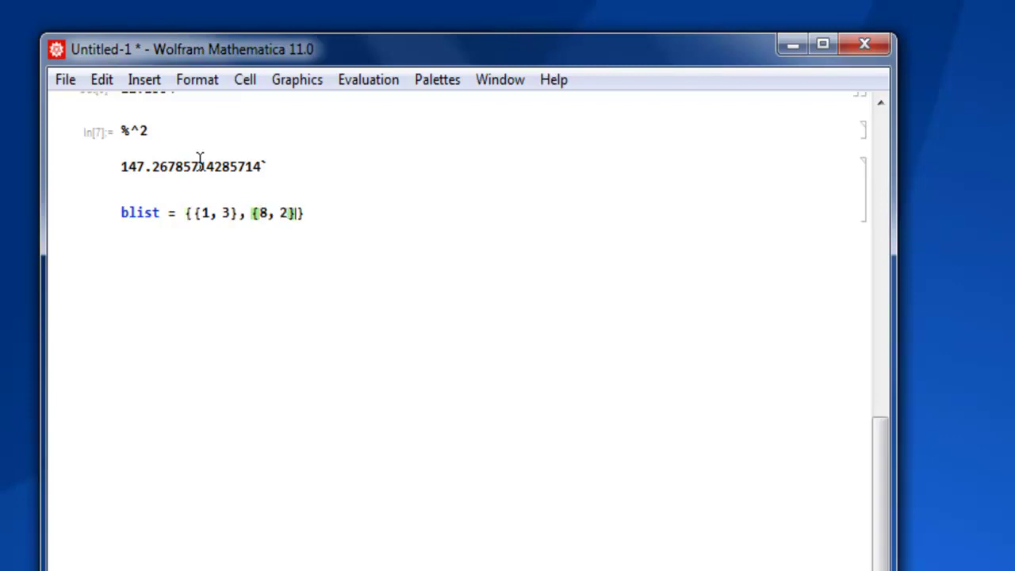
type(", {3")
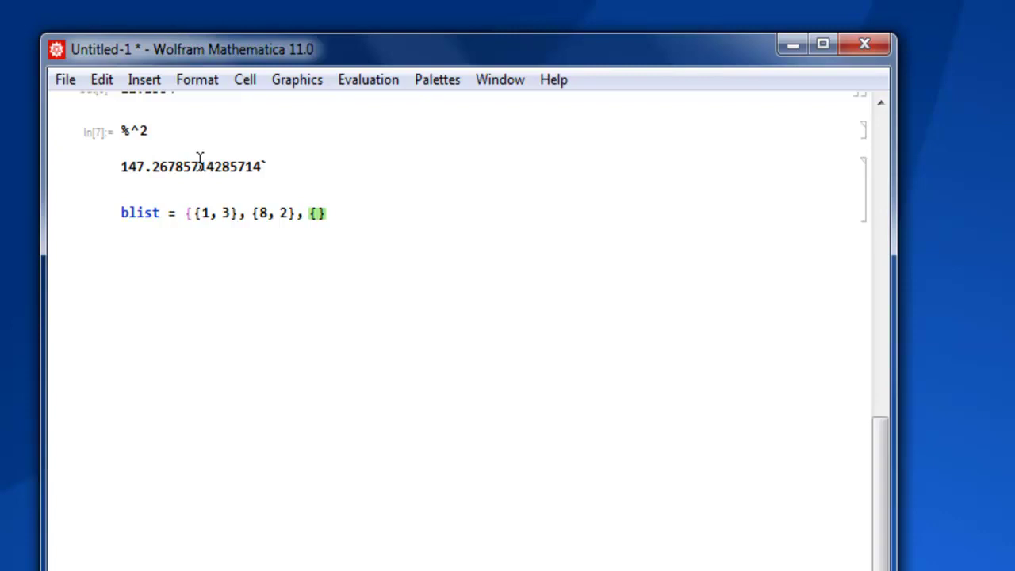
type(", 13}")
type("}")
type("}")
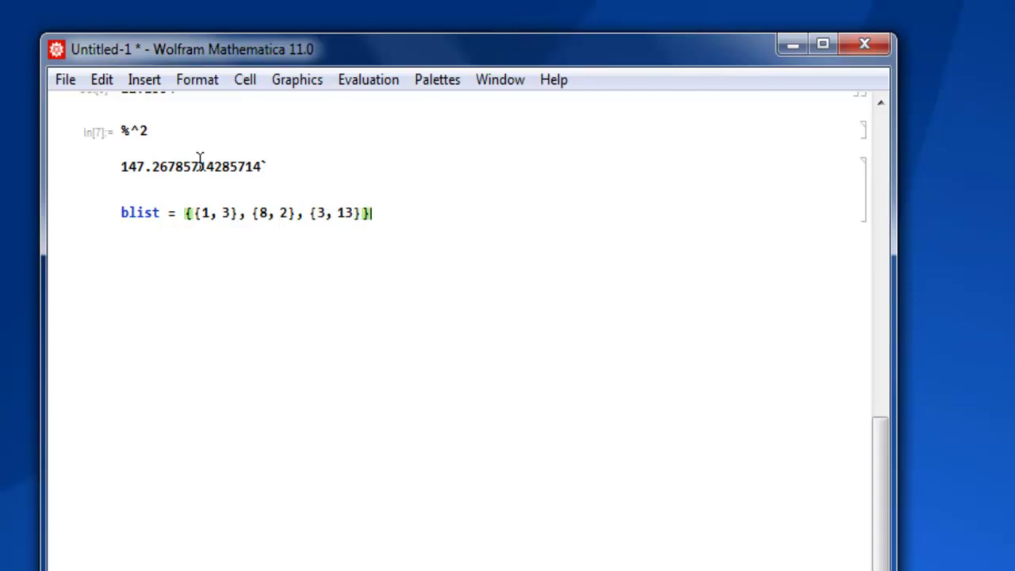
key("shift+Return")
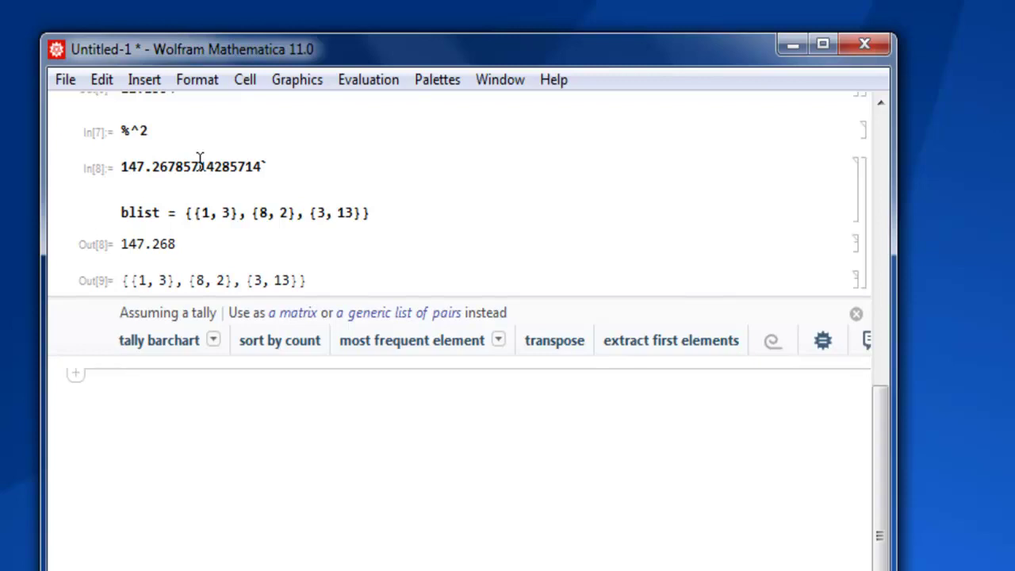
- Evaluate N[Variance[blist]] in a new cell, giving column variances {13., 37.}
key("Return")
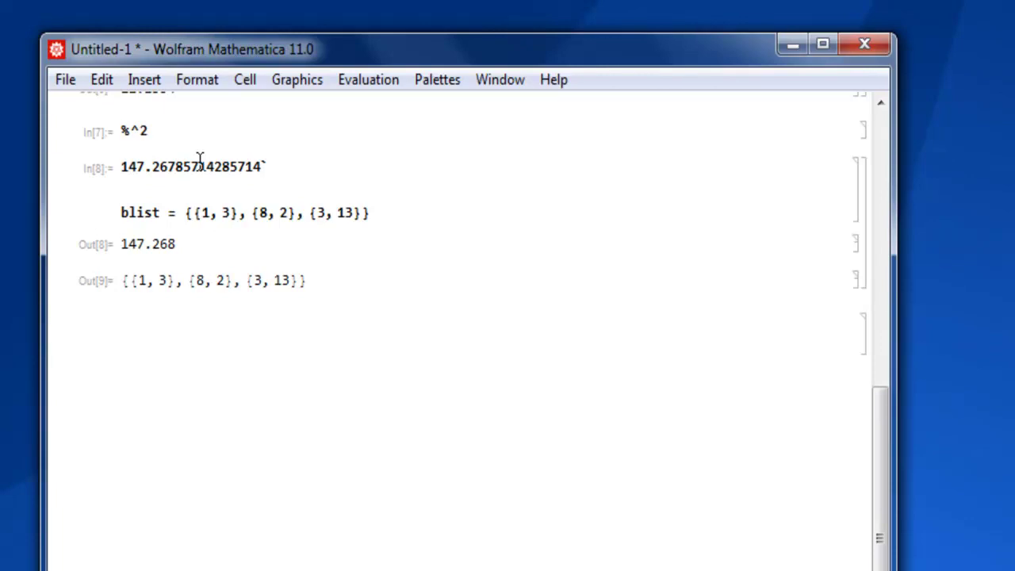
type("N[")
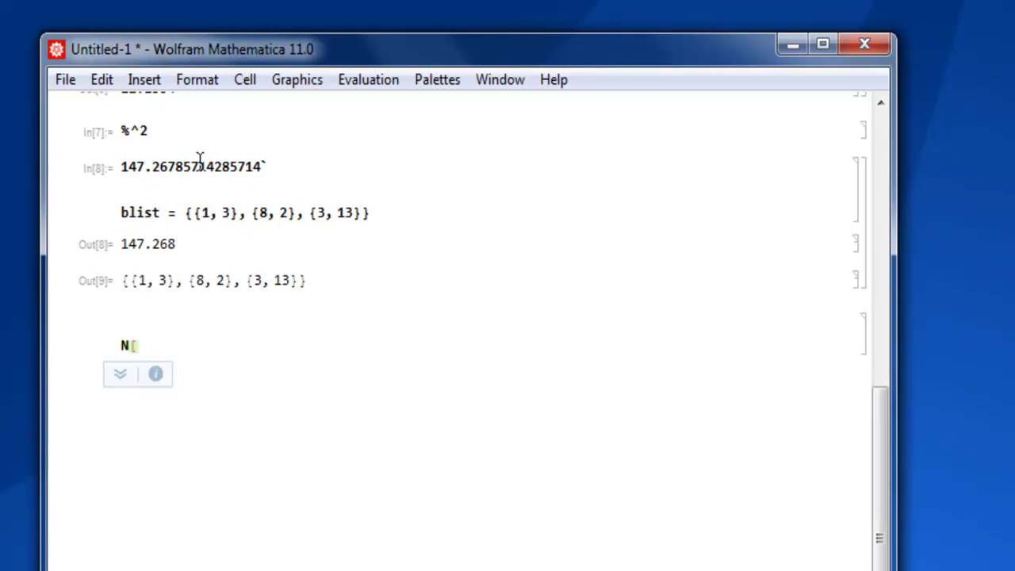
type("Variance")
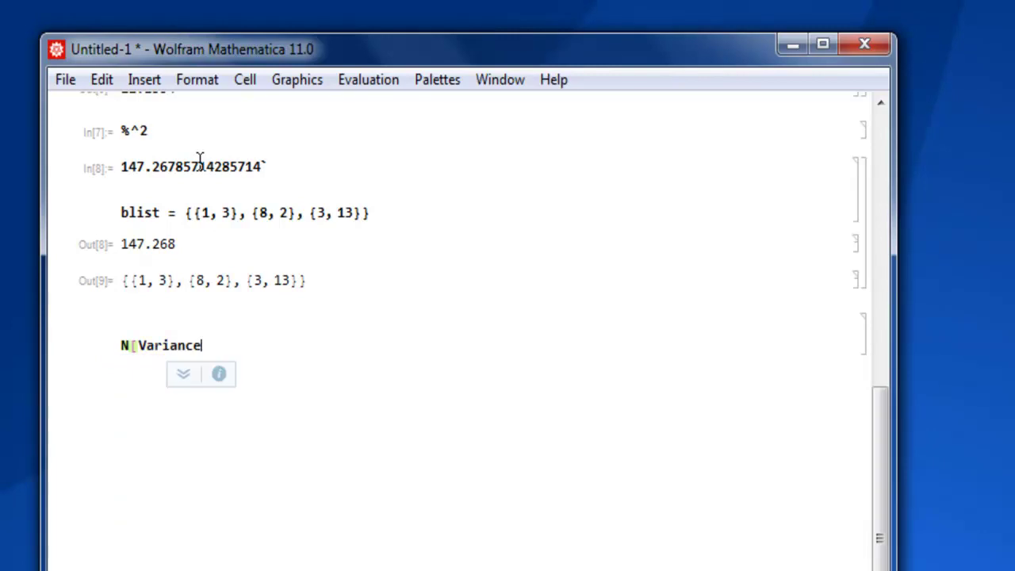
type("[bl")
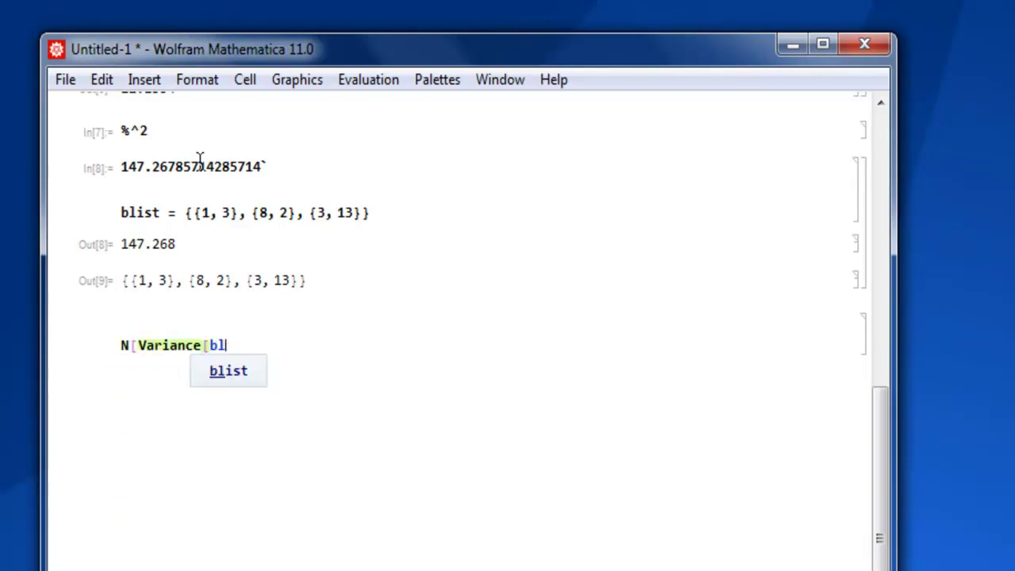
type("ist]]")
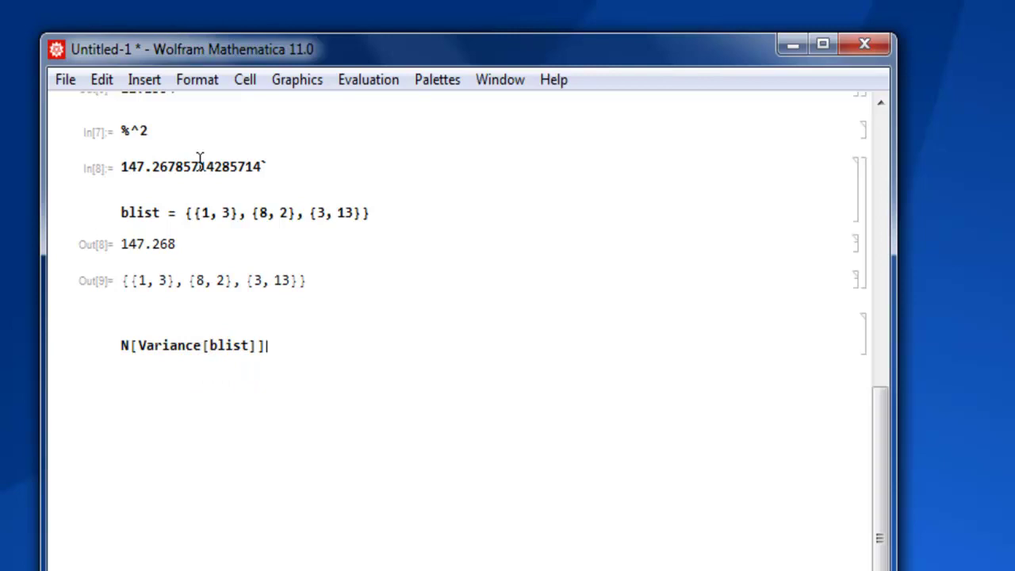
key("shift+Return")
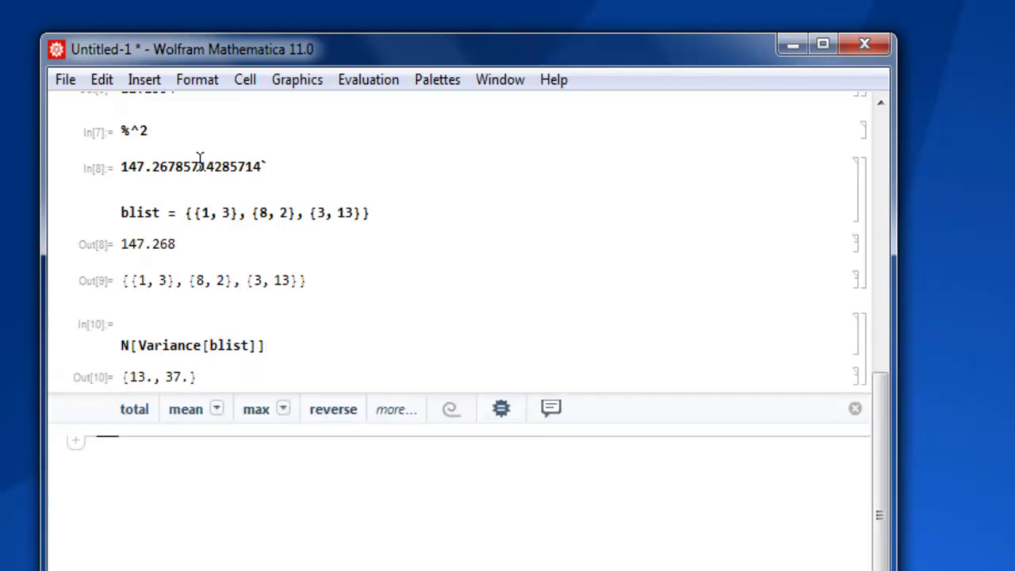